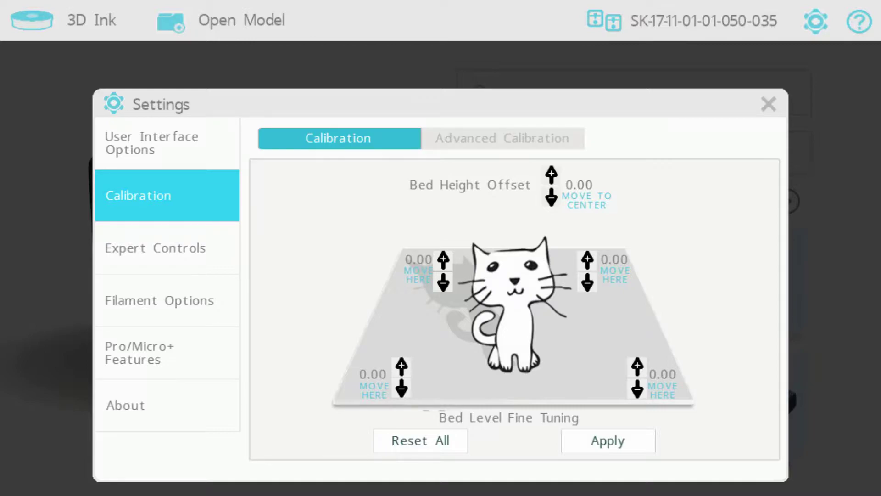
# Step: Reopen the printer's calibration settings and move the print head to the center of the bed
pyautogui.click(767, 104)
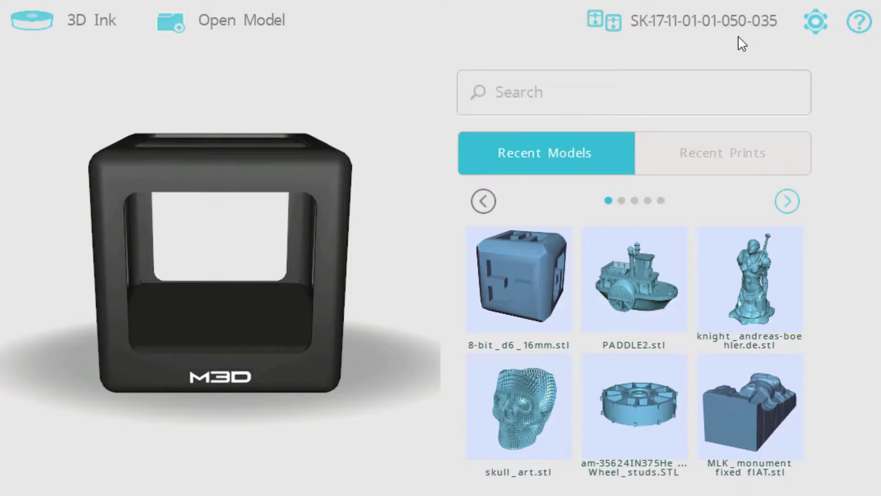
pyautogui.click(811, 29)
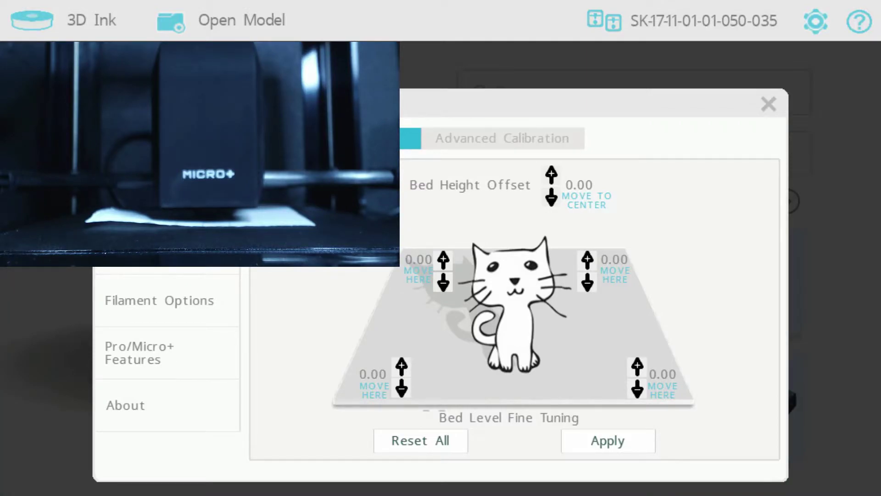
pyautogui.click(585, 205)
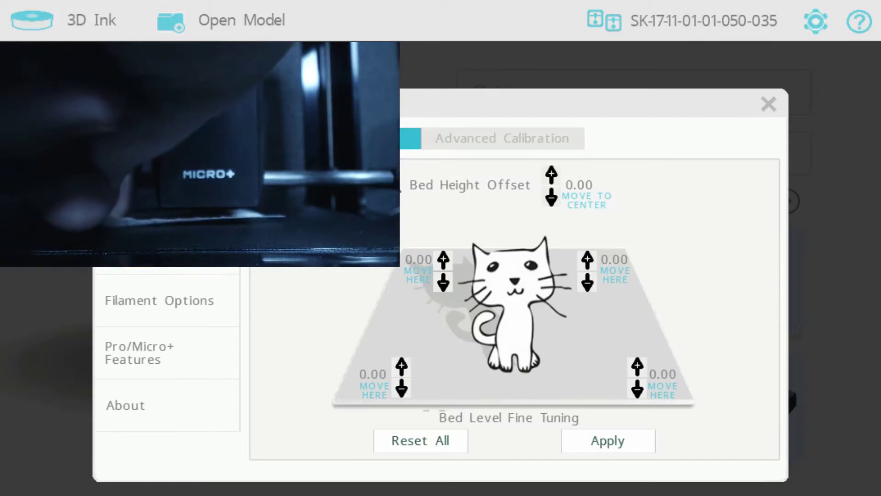
# Step: Lower the bed height offset at the center of the bed to -0.14
pyautogui.click(551, 199)
pyautogui.click(550, 199)
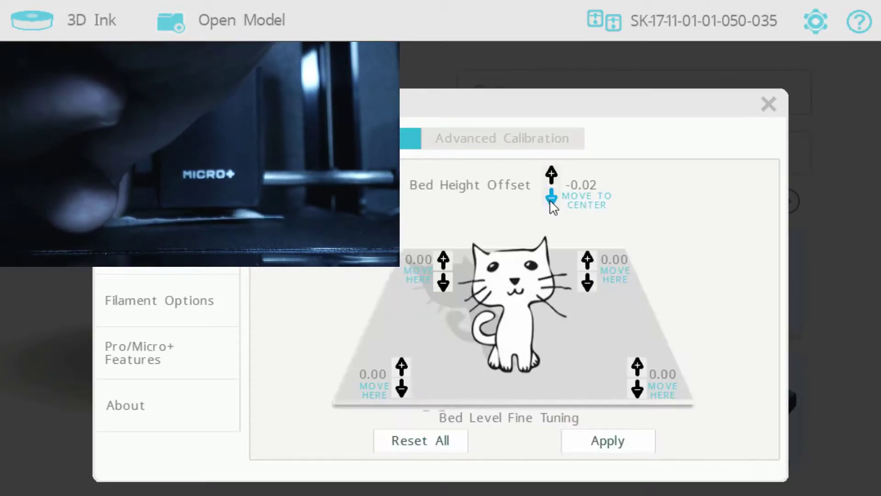
pyautogui.click(550, 199)
pyautogui.click(551, 199)
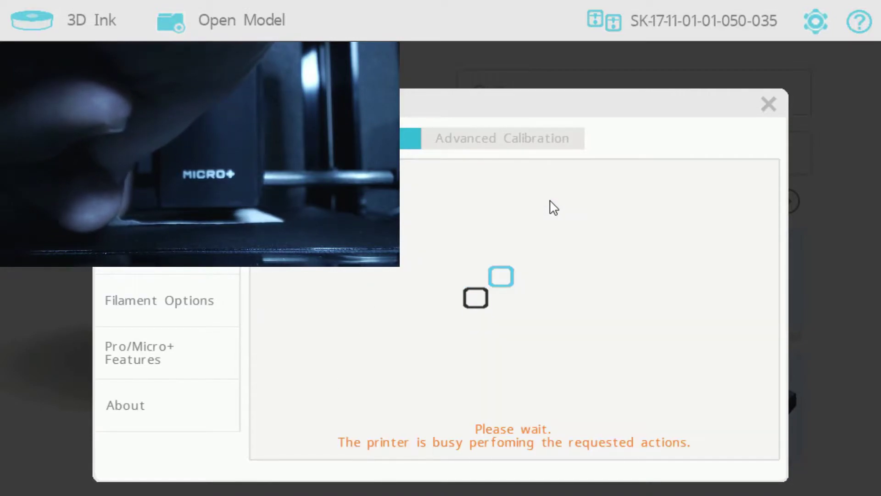
pyautogui.click(551, 198)
pyautogui.click(551, 198)
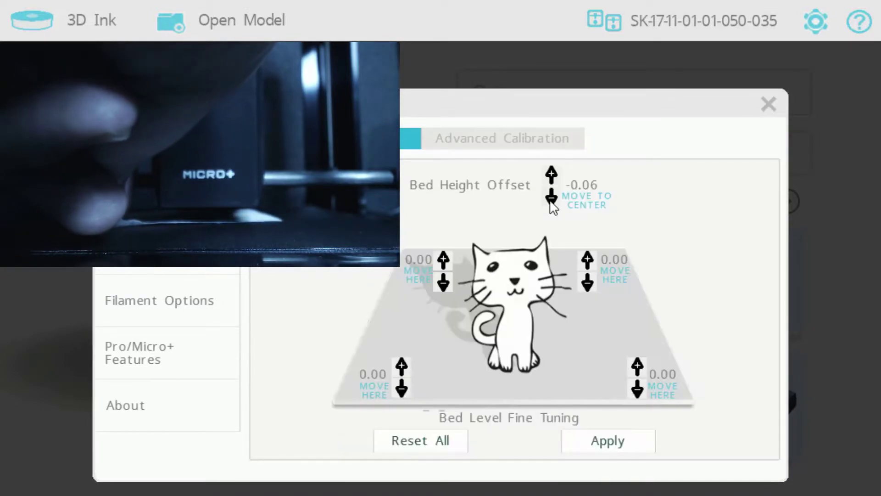
pyautogui.click(551, 198)
pyautogui.click(551, 198)
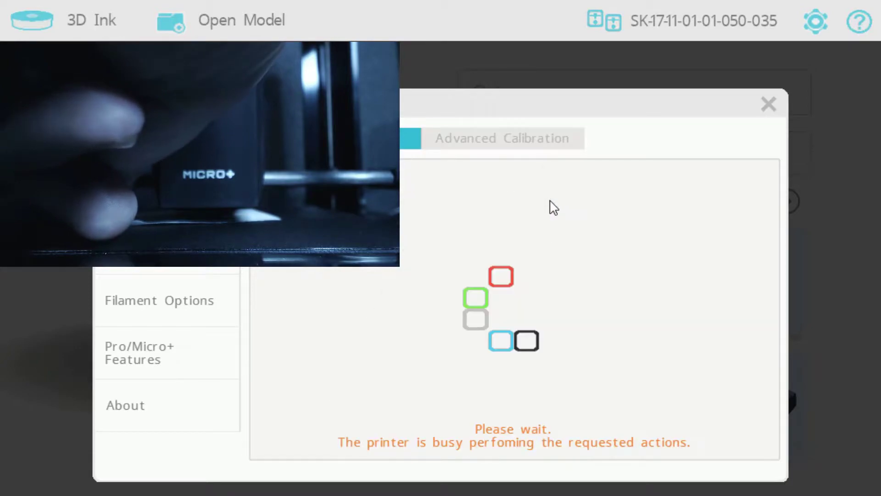
pyautogui.click(551, 199)
pyautogui.click(551, 199)
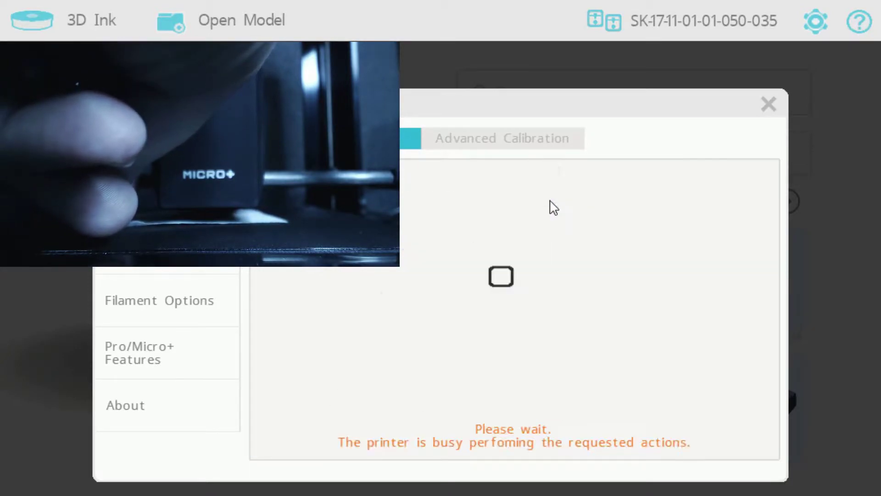
pyautogui.click(551, 198)
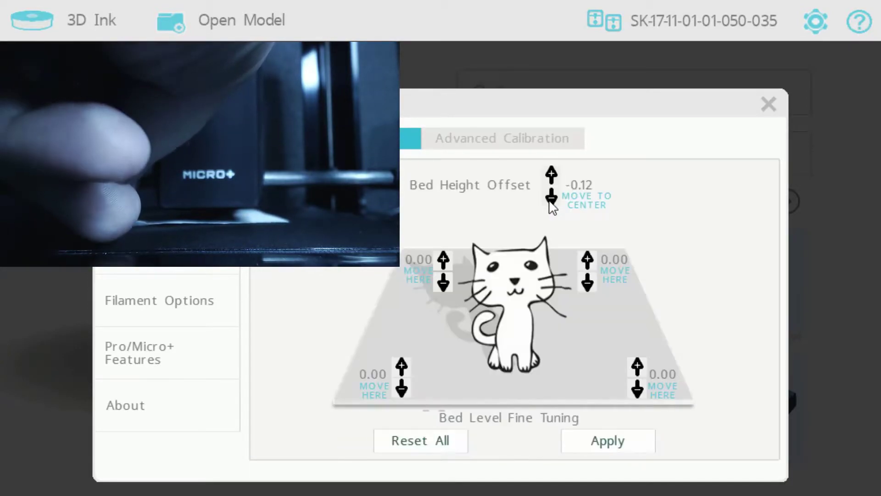
pyautogui.click(551, 198)
pyautogui.click(551, 198)
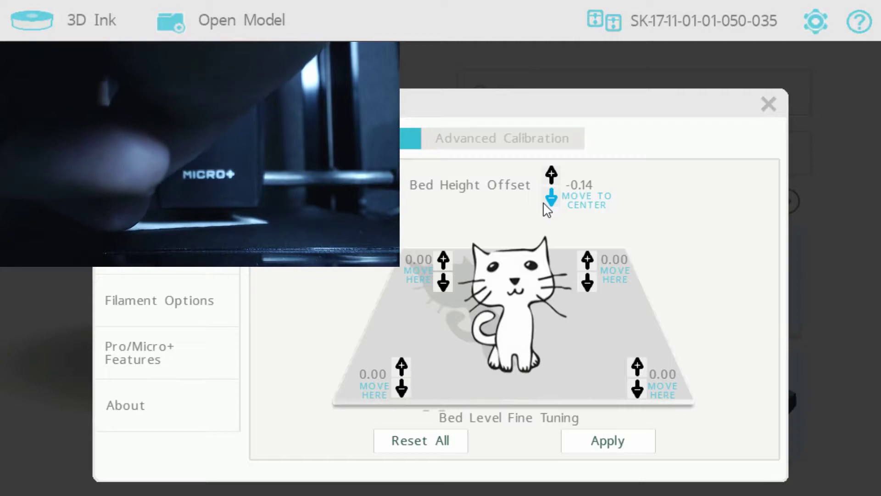
# Step: Raise the bed height offset at the center of the bed to -0.02
pyautogui.click(550, 177)
pyautogui.click(553, 176)
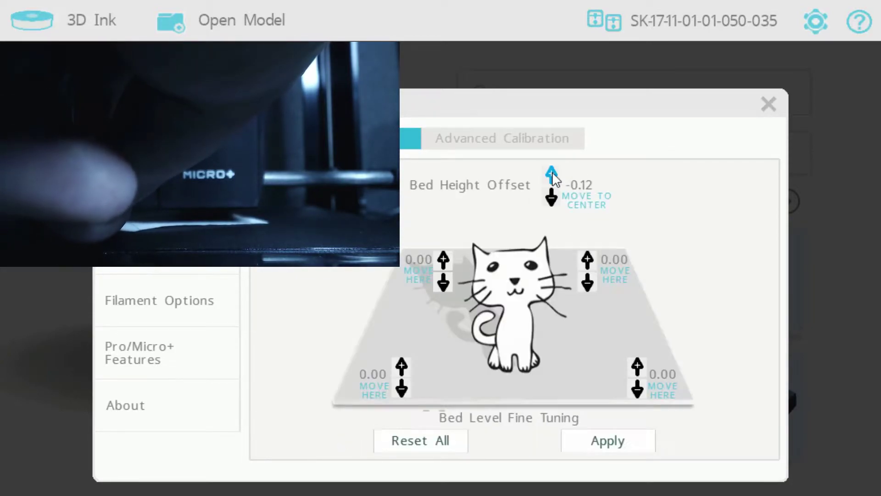
pyautogui.click(551, 176)
pyautogui.click(552, 176)
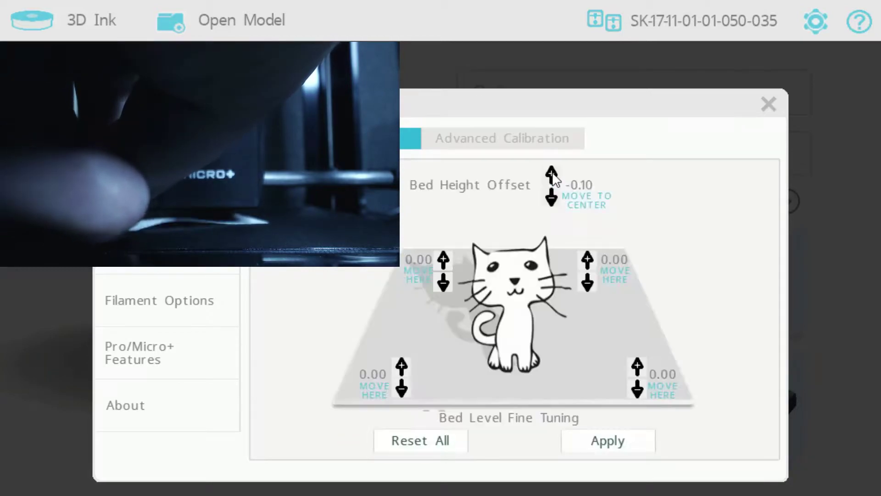
pyautogui.click(552, 175)
pyautogui.click(552, 175)
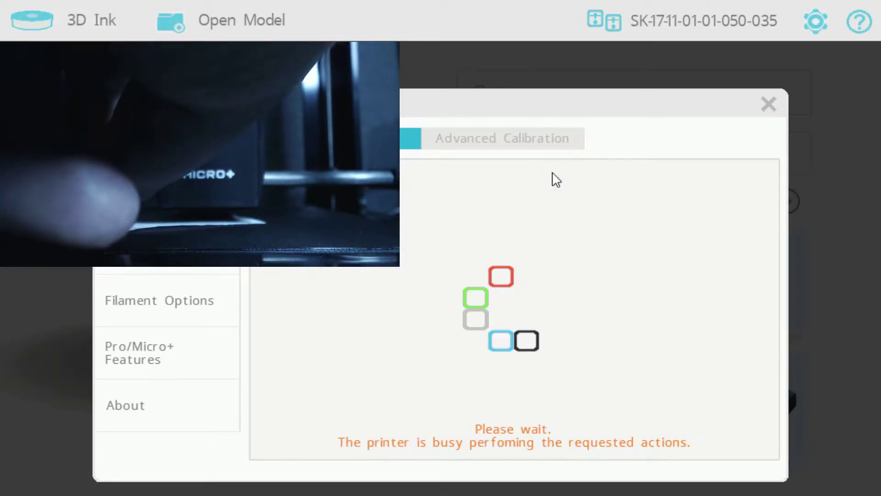
pyautogui.click(552, 176)
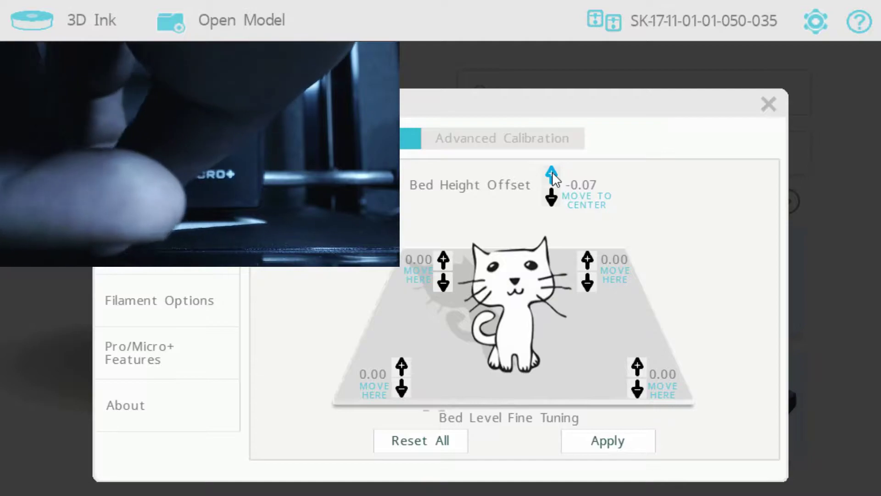
pyautogui.click(552, 175)
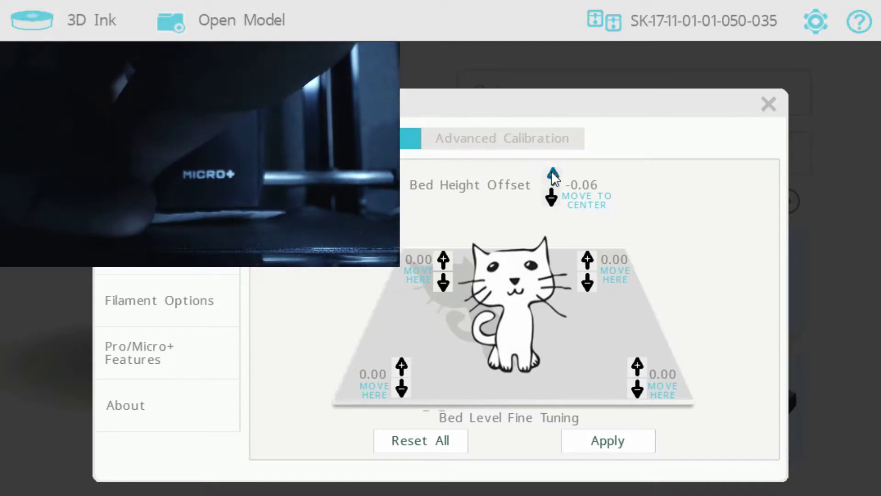
pyautogui.click(551, 172)
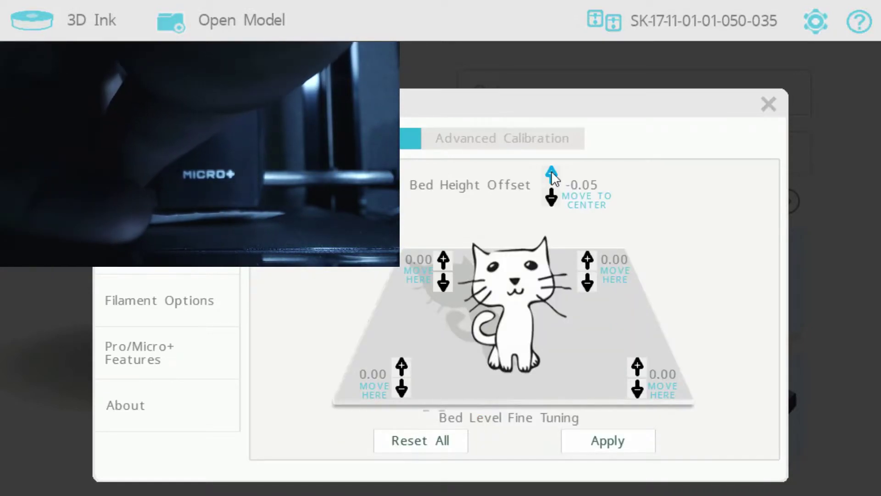
pyautogui.click(551, 172)
pyautogui.click(552, 172)
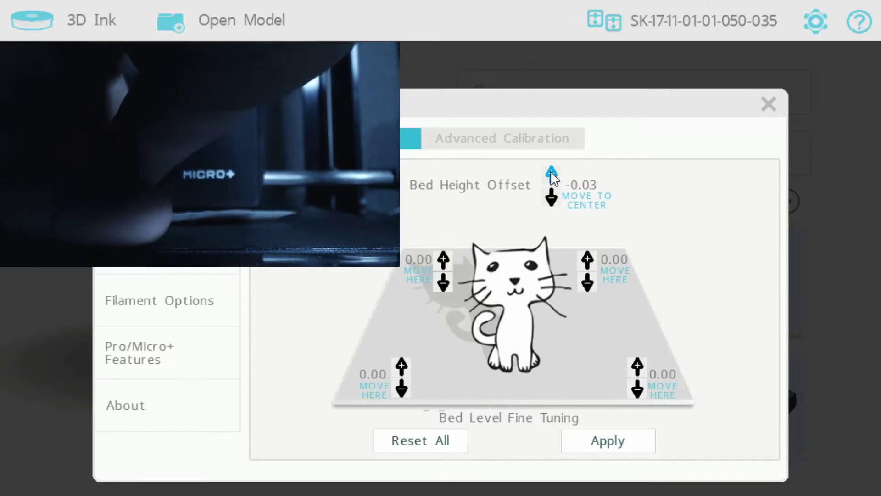
pyautogui.click(552, 172)
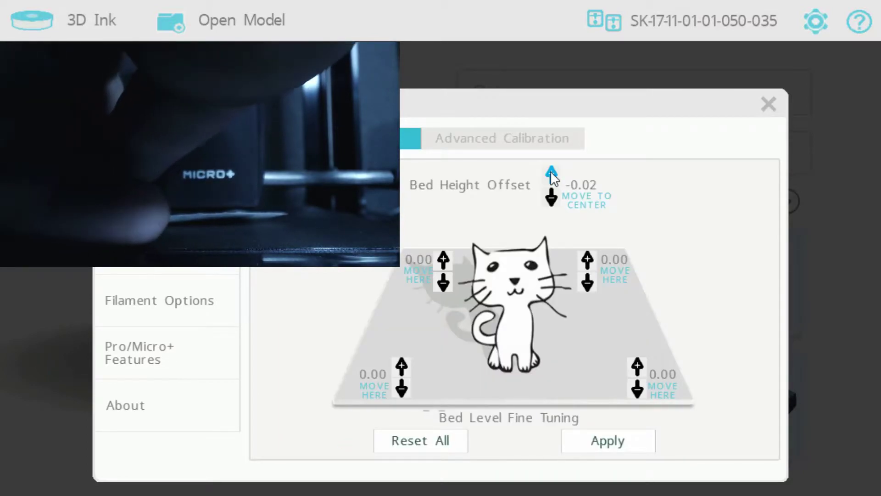
# Step: Set the bed height offset to -0.04 and apply it to the printer
pyautogui.click(553, 198)
pyautogui.click(552, 198)
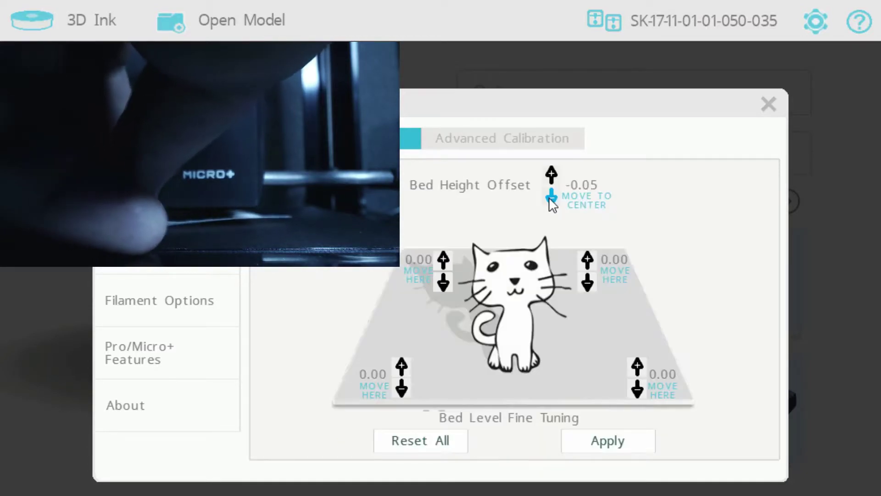
pyautogui.click(553, 198)
pyautogui.click(550, 173)
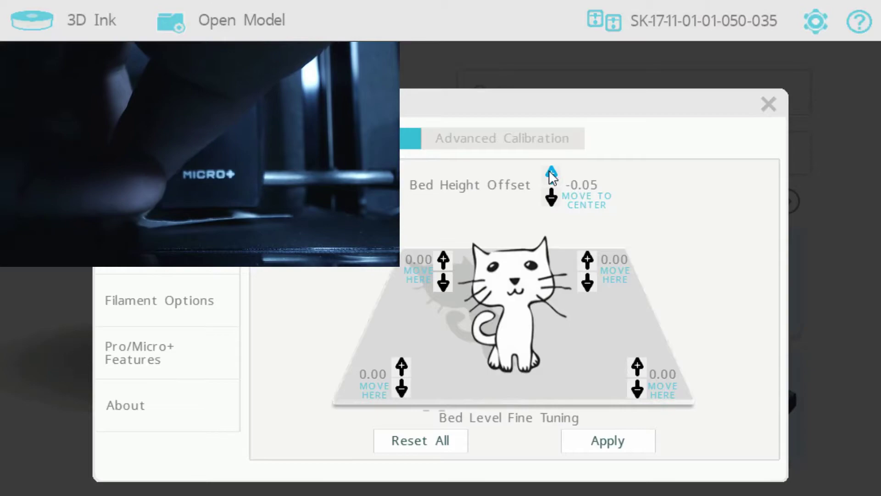
pyautogui.click(550, 172)
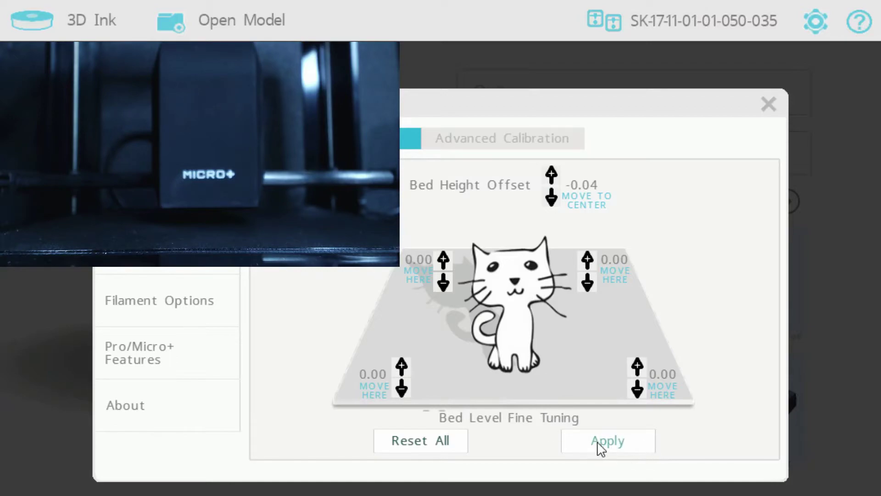
pyautogui.click(606, 444)
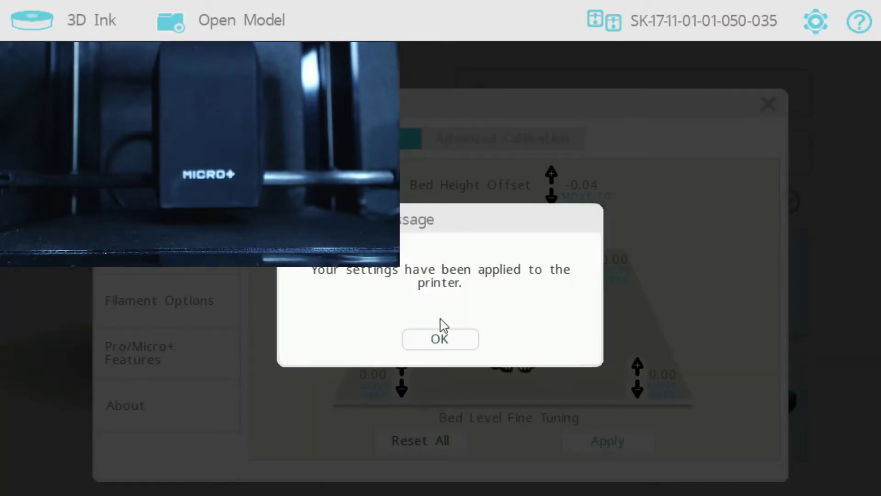
pyautogui.click(431, 341)
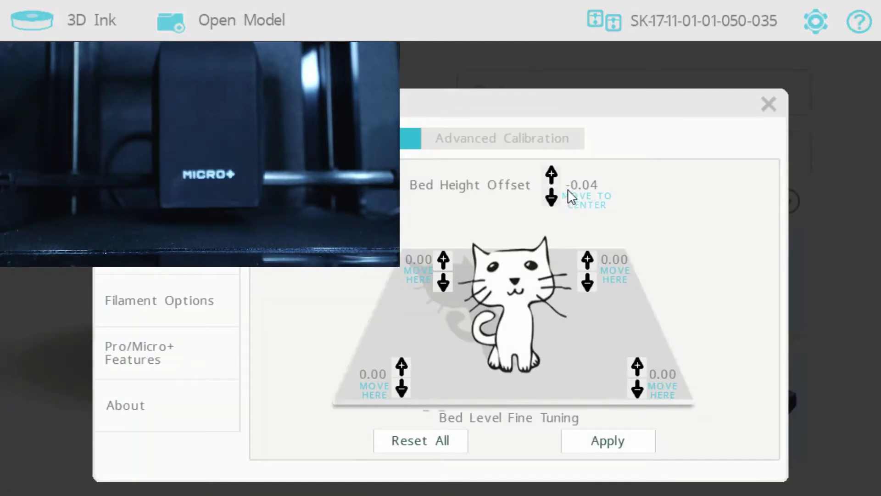
# Step: Recenter the print head, move it to the back-left corner, and try an offset of -0.05 there before returning it to 0.00
pyautogui.click(581, 206)
pyautogui.click(414, 277)
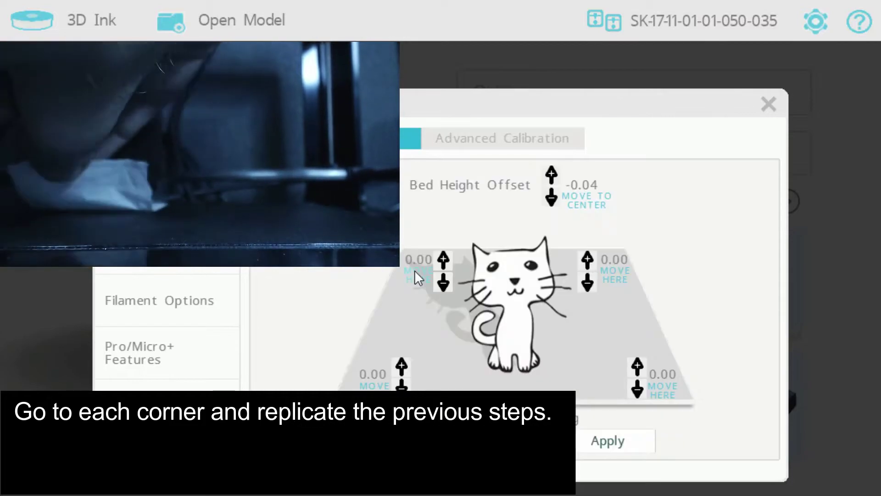
pyautogui.click(443, 282)
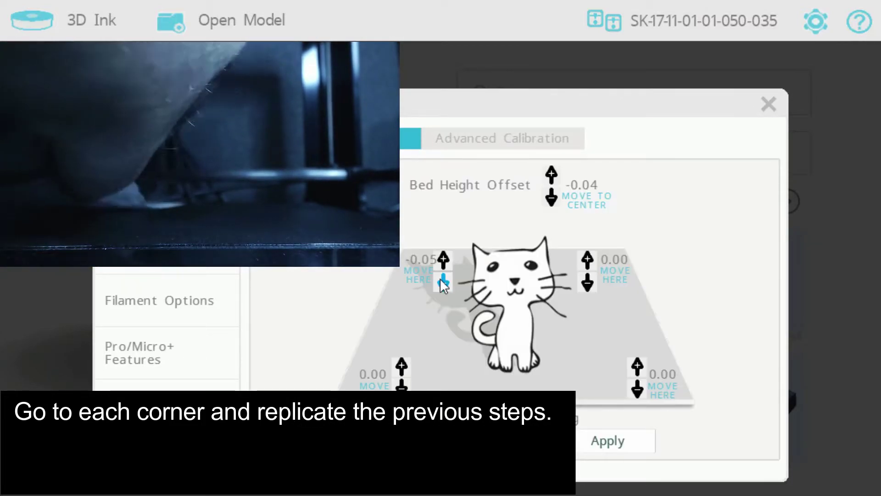
pyautogui.click(443, 281)
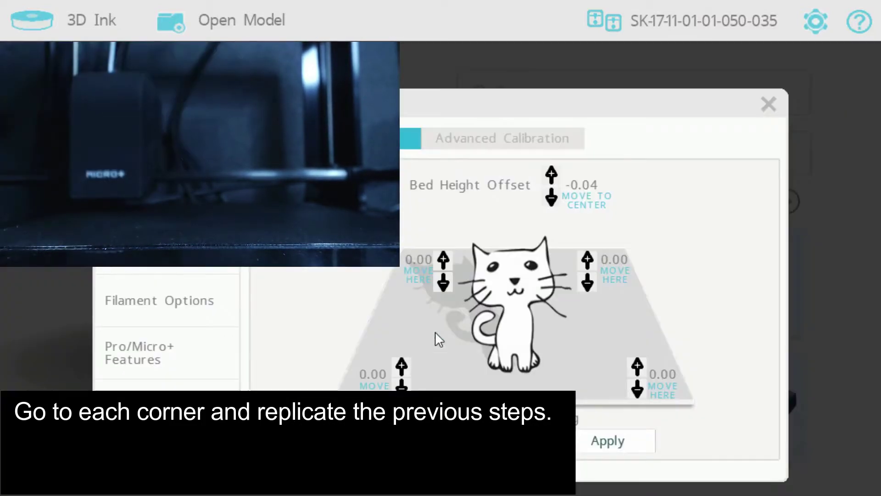
# Step: Move the print head to the back-right corner and try an offset of -0.05 there before returning it to 0.00
pyautogui.click(615, 275)
pyautogui.click(592, 261)
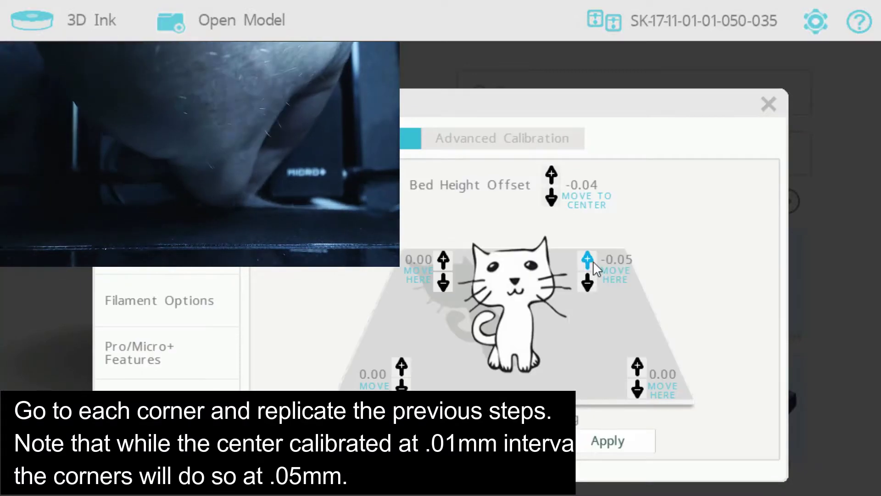
pyautogui.click(587, 280)
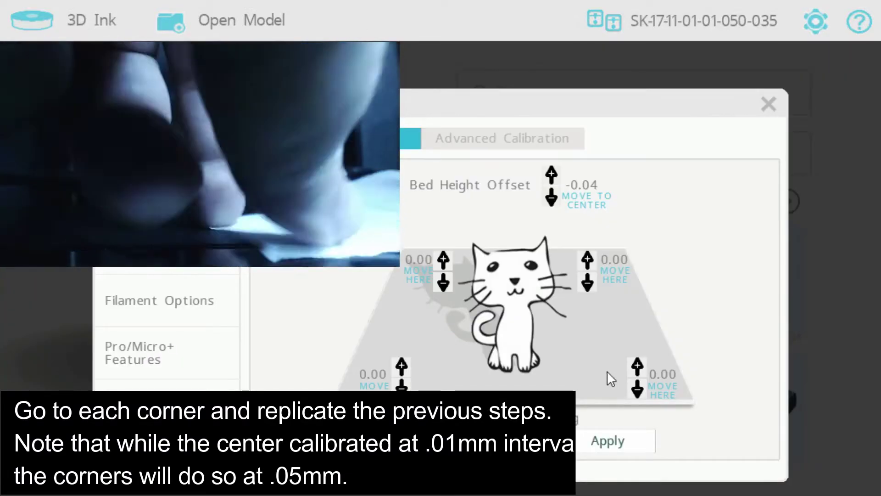
# Step: Move the print head to the front-right corner, set that corner's offset to -0.35 and apply it to the printer
pyautogui.click(662, 390)
pyautogui.click(639, 389)
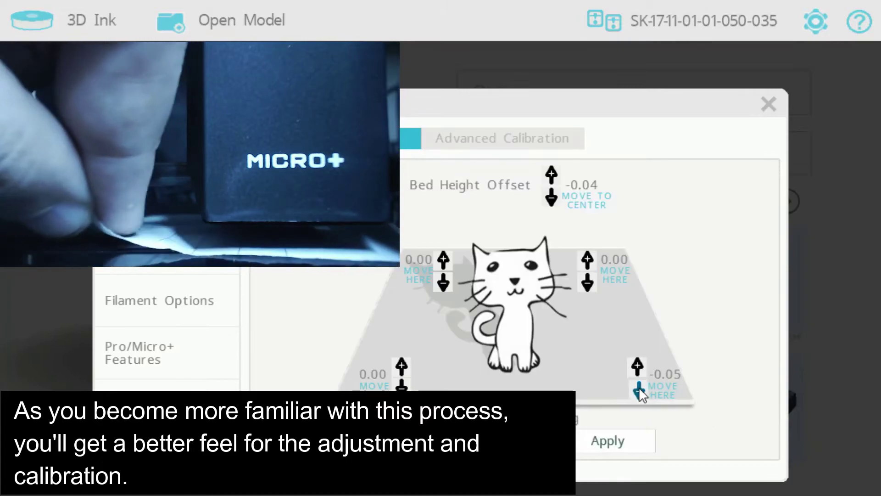
pyautogui.click(638, 389)
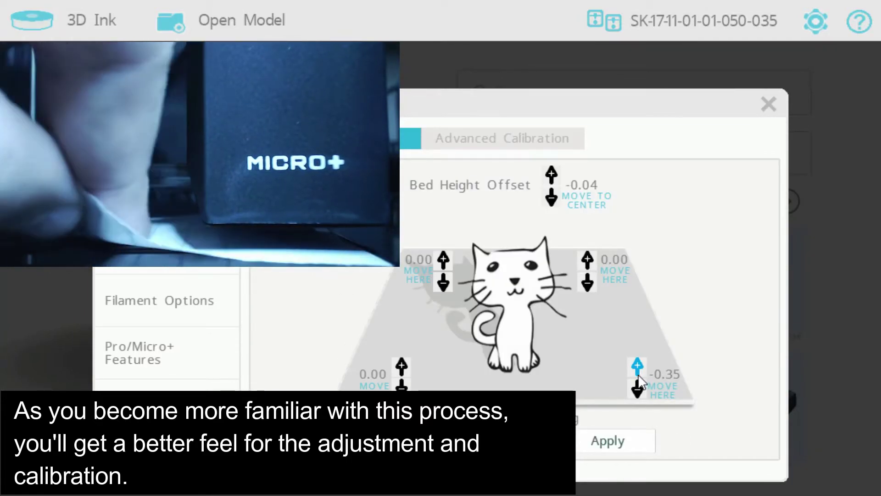
pyautogui.click(638, 367)
pyautogui.click(638, 367)
pyautogui.click(607, 439)
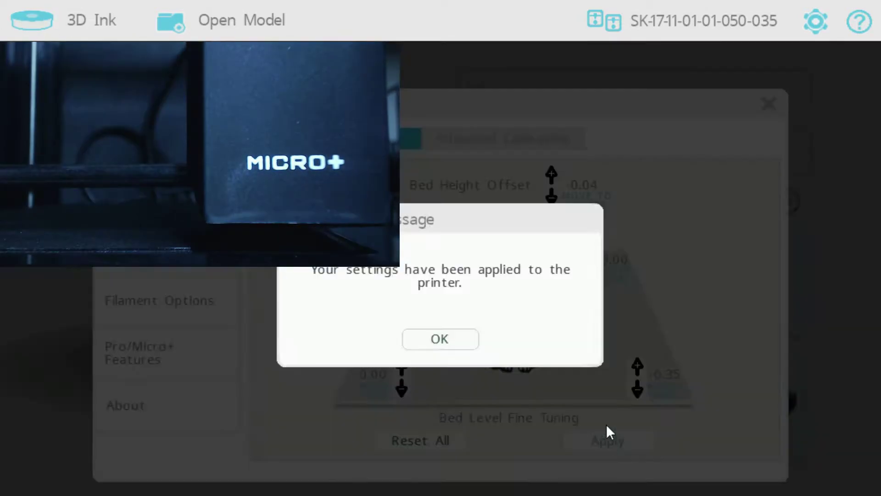
pyautogui.click(457, 345)
# Step: Move the print head to the front-left corner, set that corner's offset to -0.40 and apply it to the printer
pyautogui.click(365, 391)
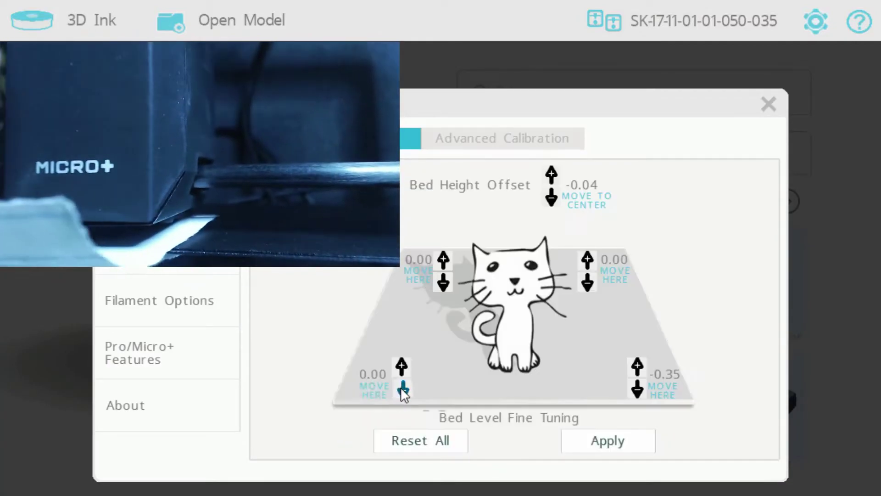
pyautogui.click(402, 391)
pyautogui.click(601, 447)
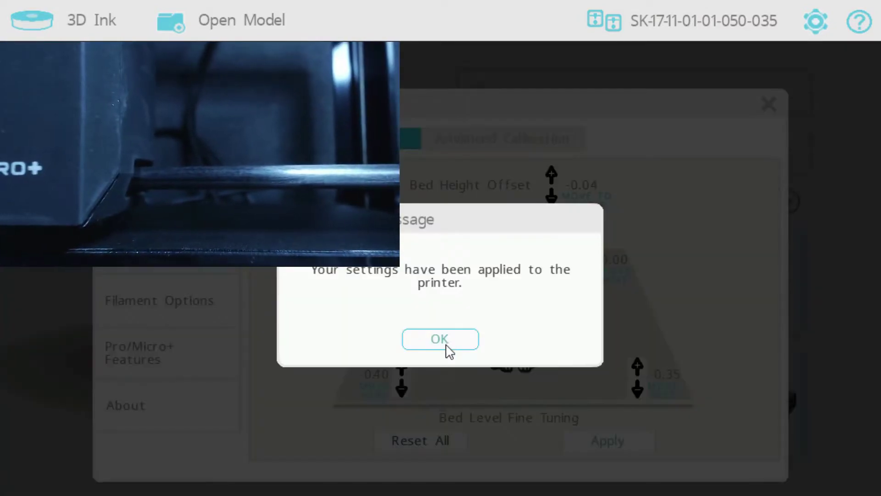
pyautogui.click(447, 348)
# Step: Move the print head to the center, set the bed height offset to 0.05 and apply it to the printer
pyautogui.click(594, 198)
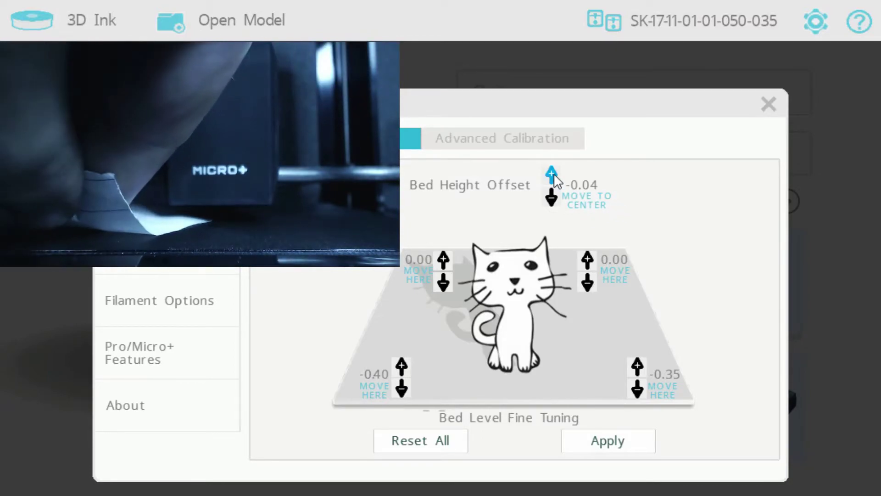
pyautogui.click(550, 172)
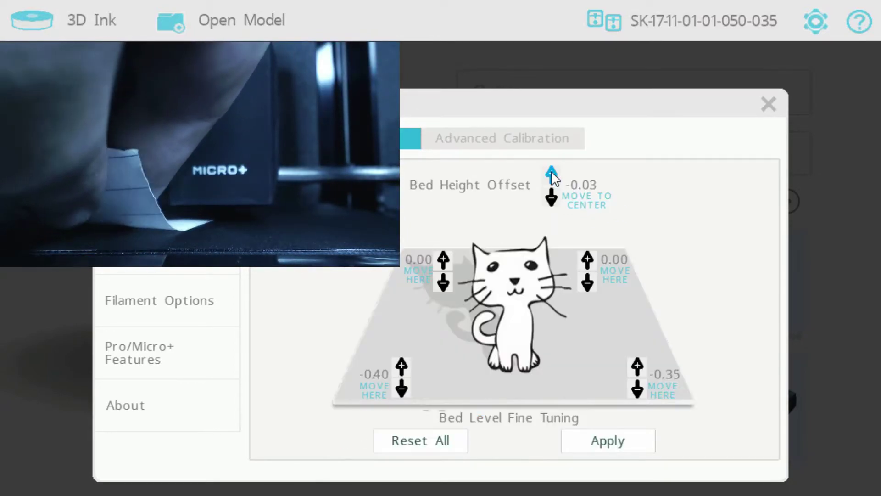
pyautogui.click(551, 172)
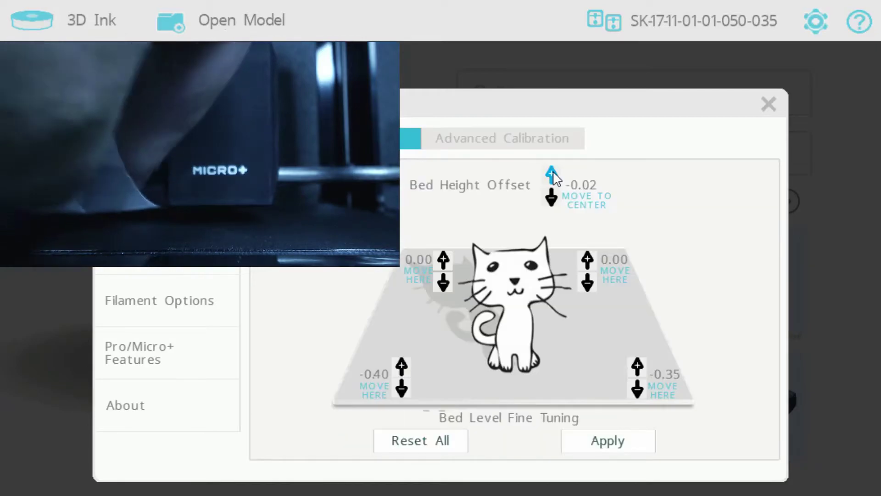
pyautogui.click(551, 172)
pyautogui.click(551, 173)
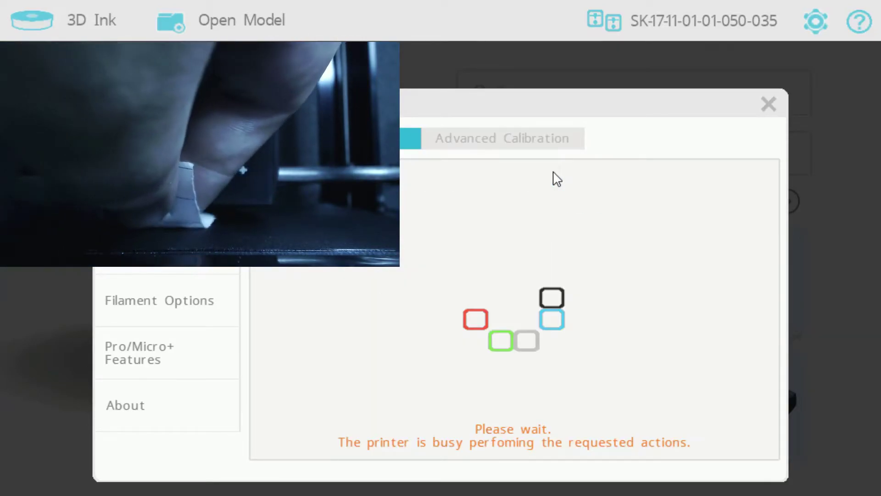
pyautogui.click(551, 173)
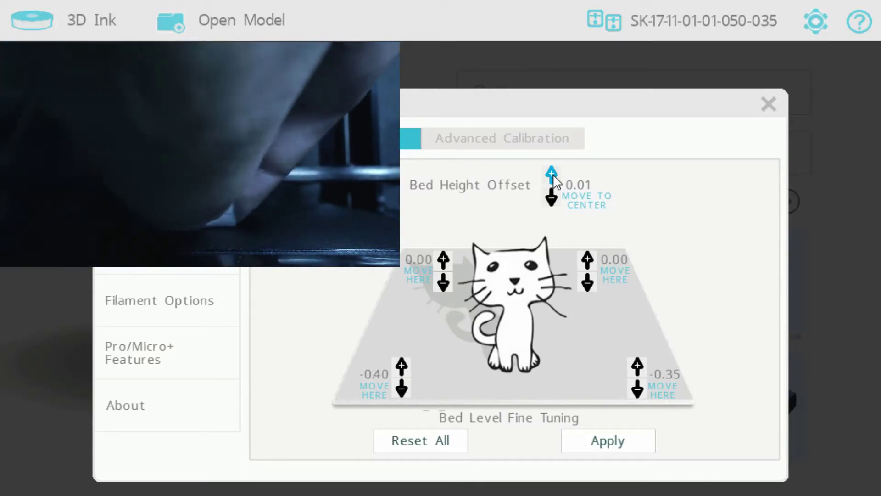
pyautogui.click(551, 173)
pyautogui.click(551, 173)
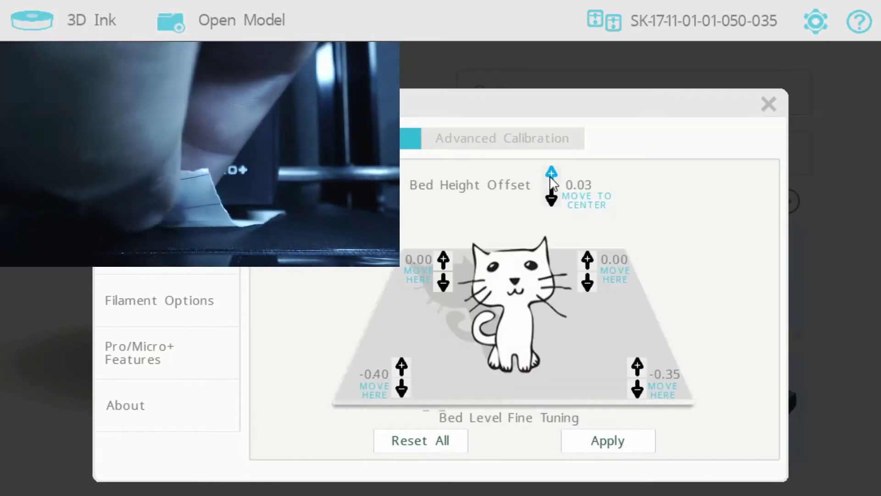
pyautogui.click(551, 173)
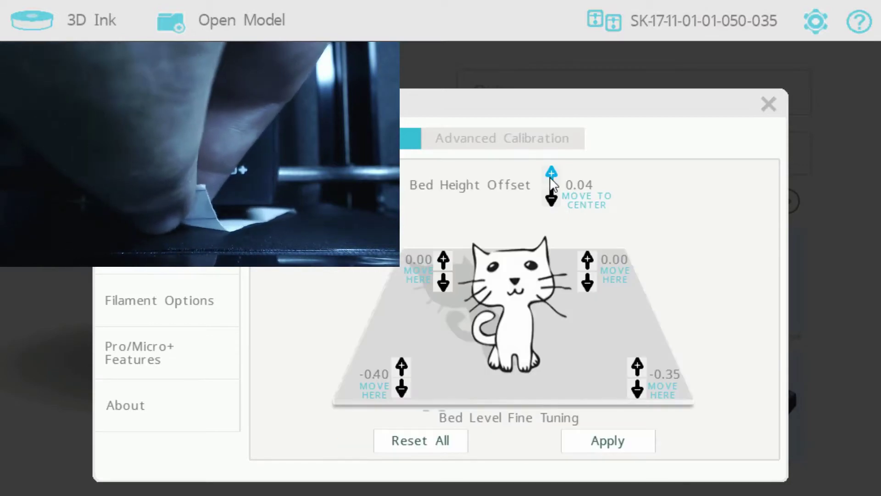
pyautogui.click(551, 173)
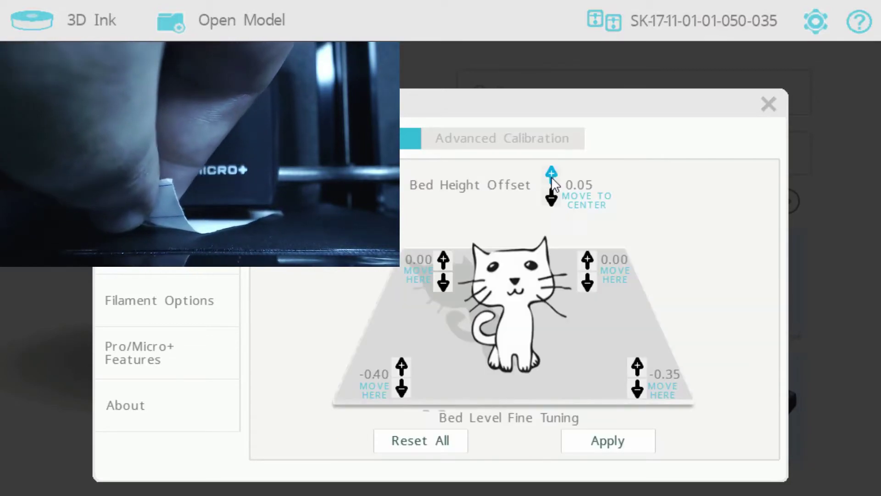
pyautogui.click(591, 443)
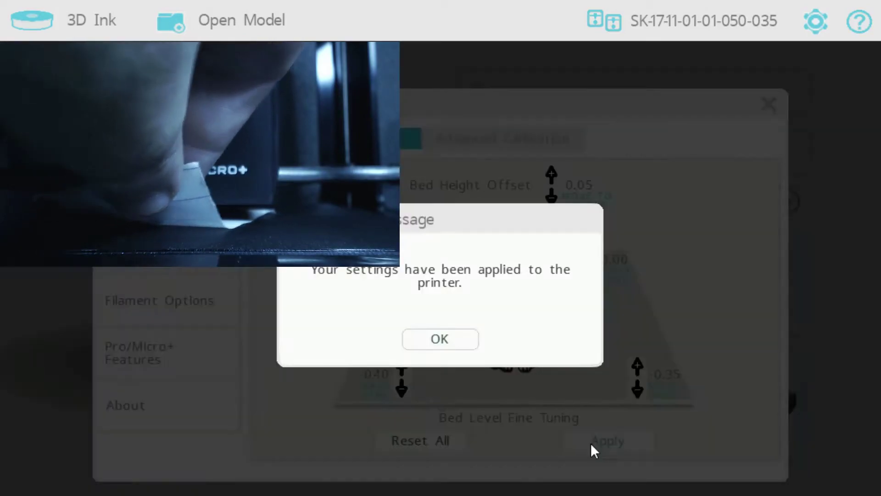
pyautogui.click(439, 339)
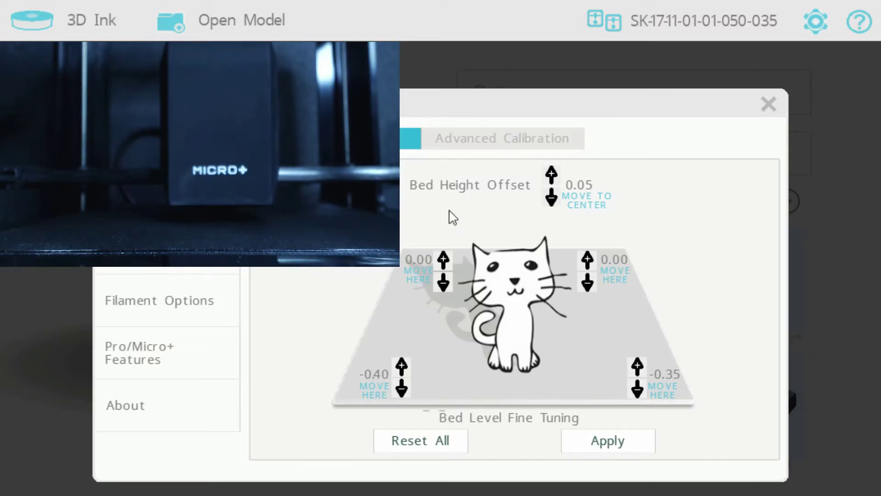
# Step: Open the advanced calibration settings with the bed location and backlash options
pyautogui.click(481, 148)
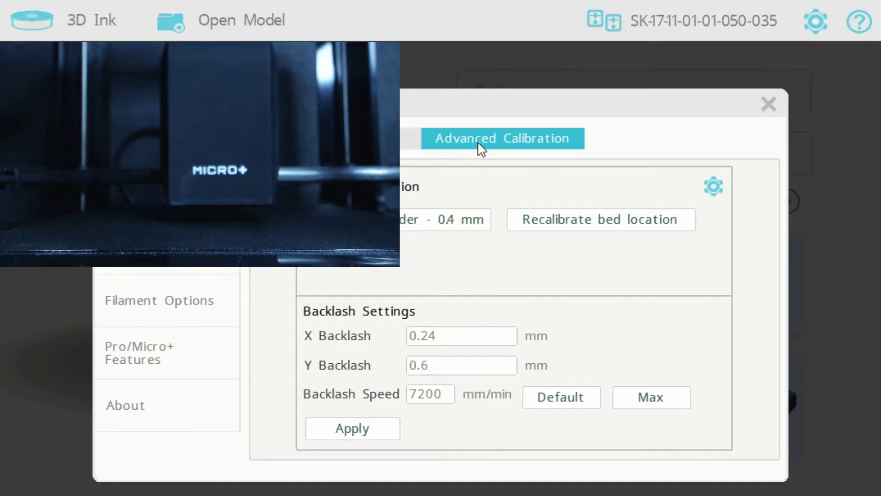